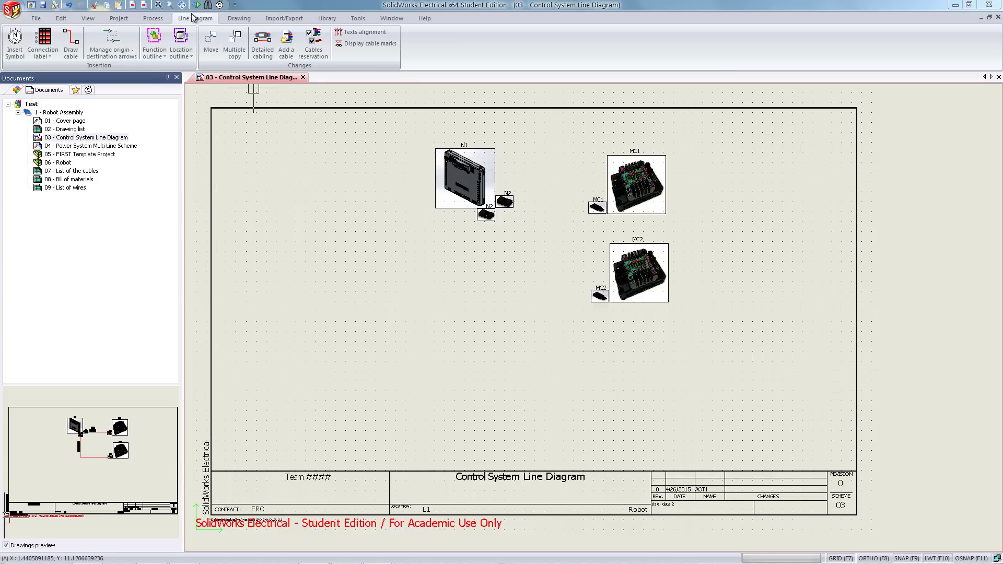
- Draw a cable link starting at N2 and ending at MC1
click(76, 48)
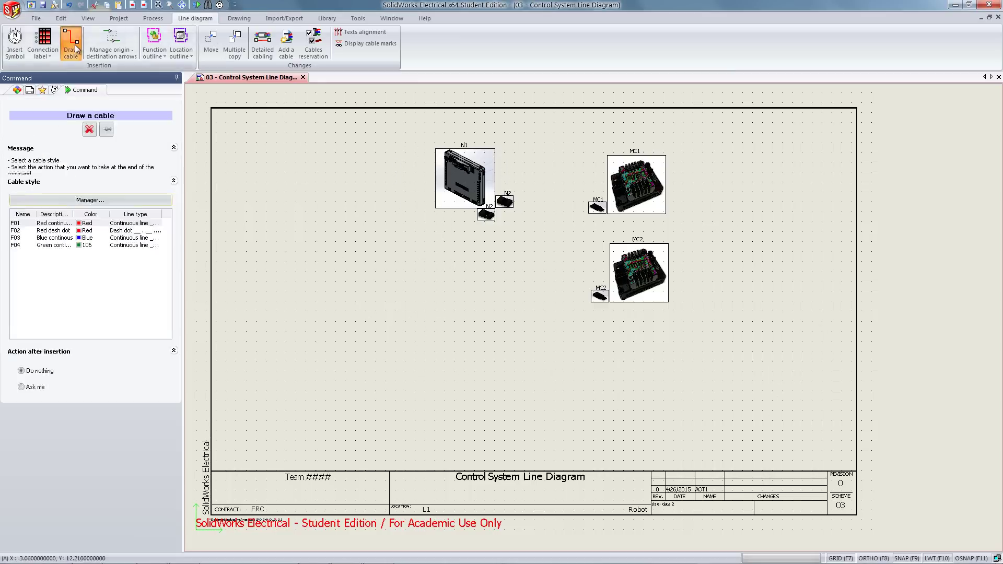
click(512, 204)
click(594, 206)
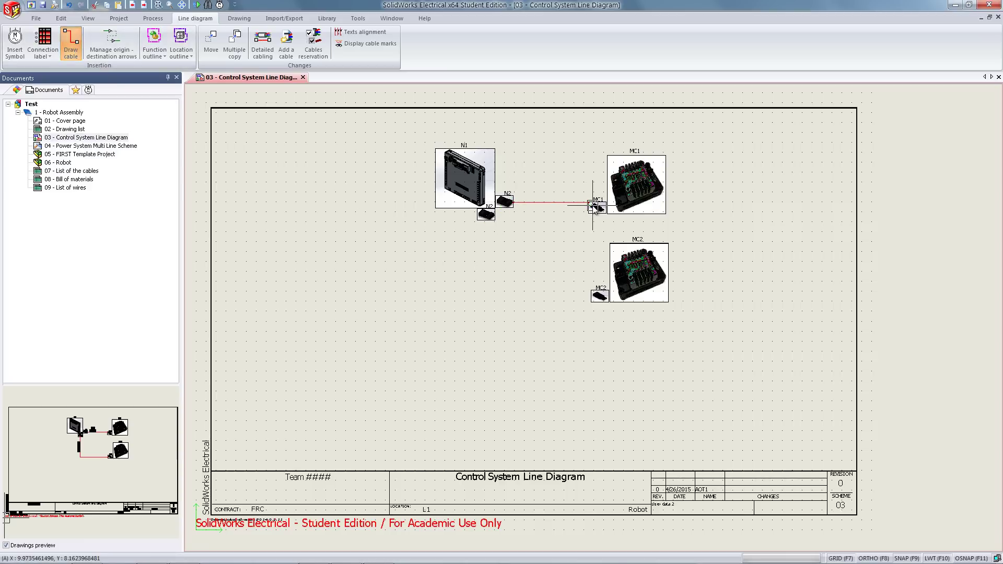
- Assign the FIRST Robotics 2014 library's PWM cable to the N2–MC1 link as W1, with size standard set to all
right_click(539, 205)
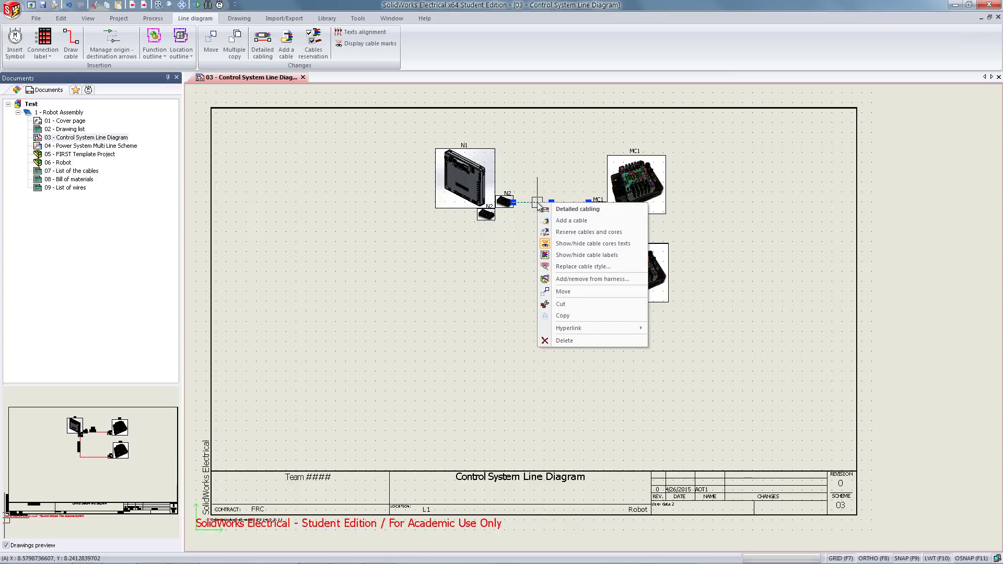
click(569, 221)
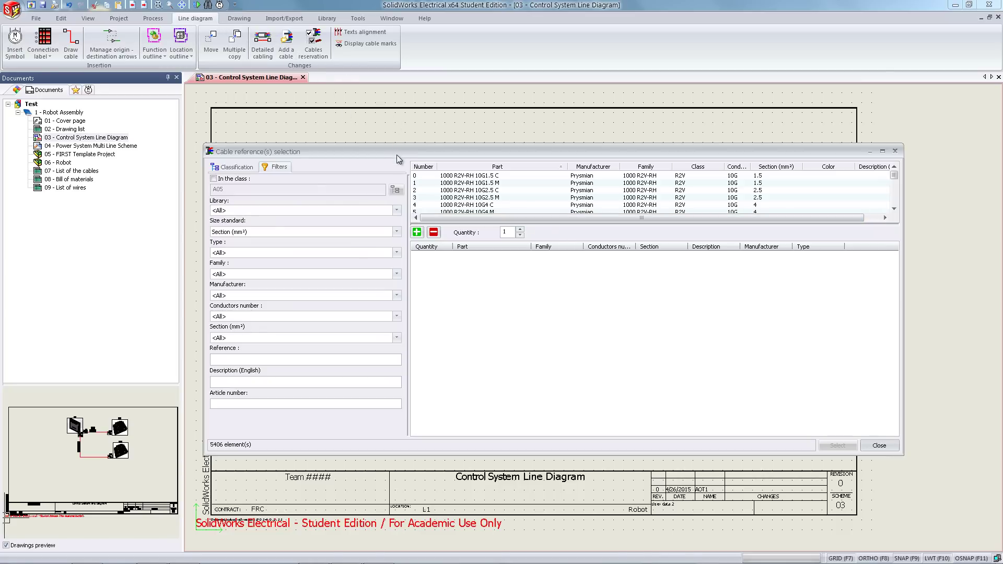
click(396, 234)
click(384, 244)
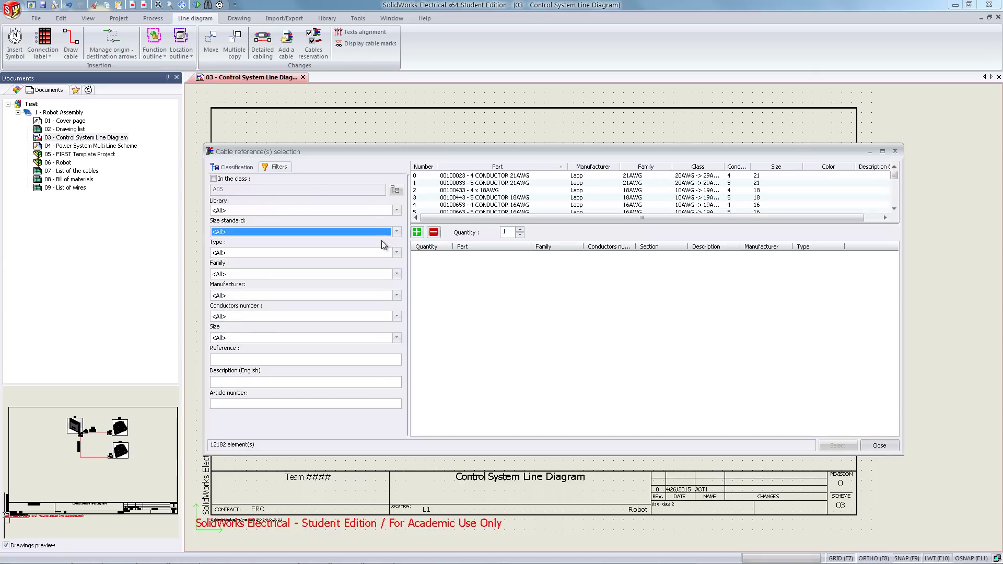
click(397, 211)
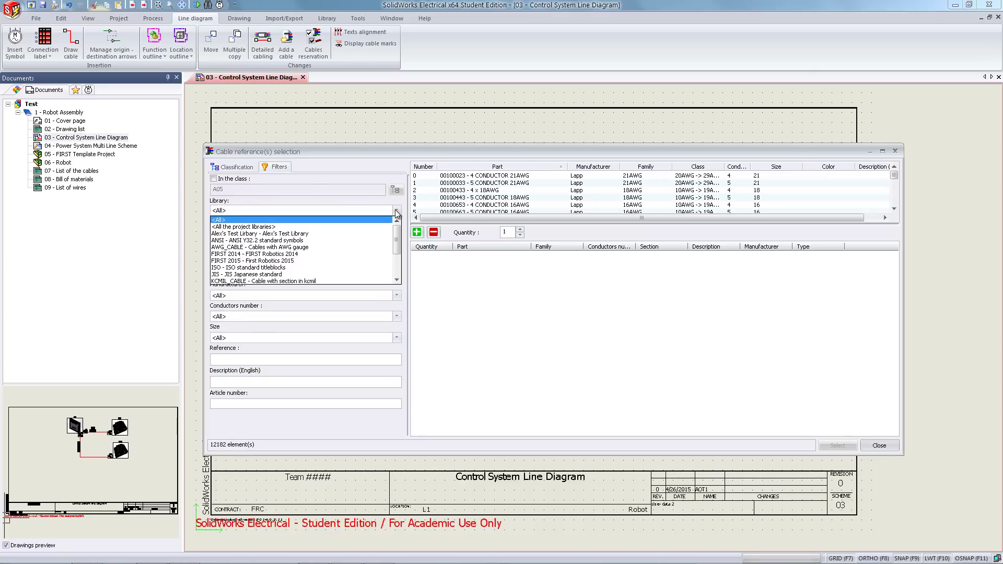
click(339, 254)
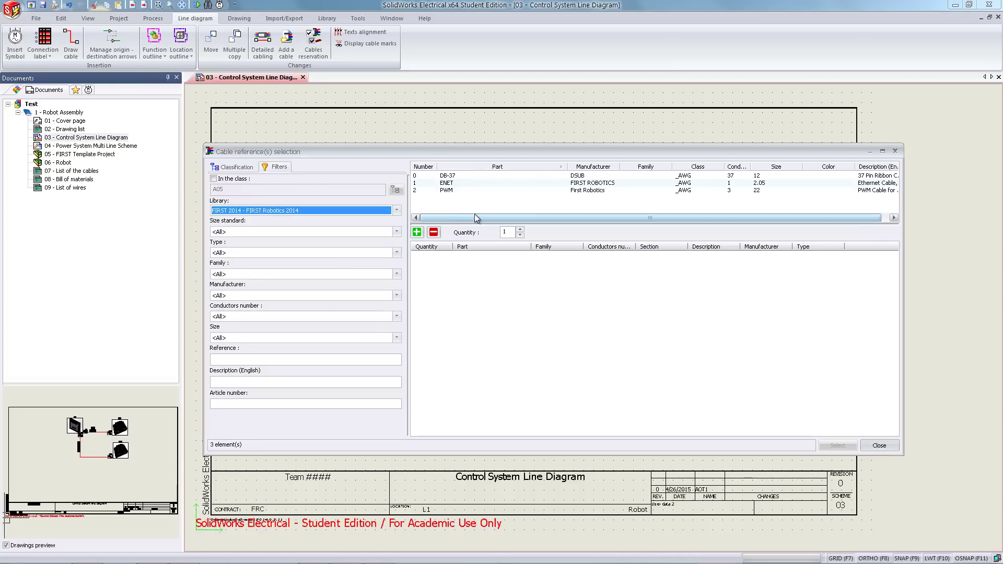
click(463, 191)
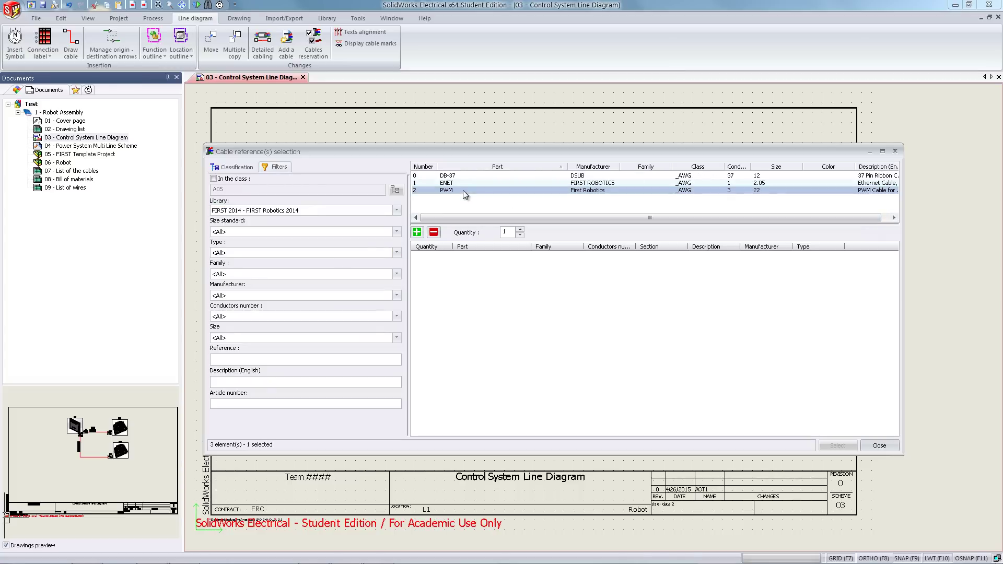
double_click(454, 191)
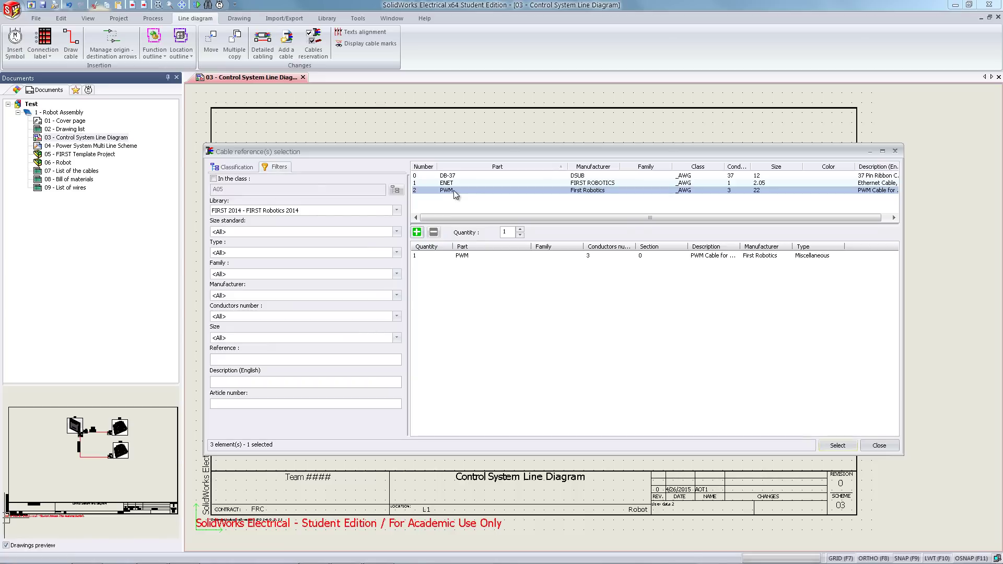
click(837, 445)
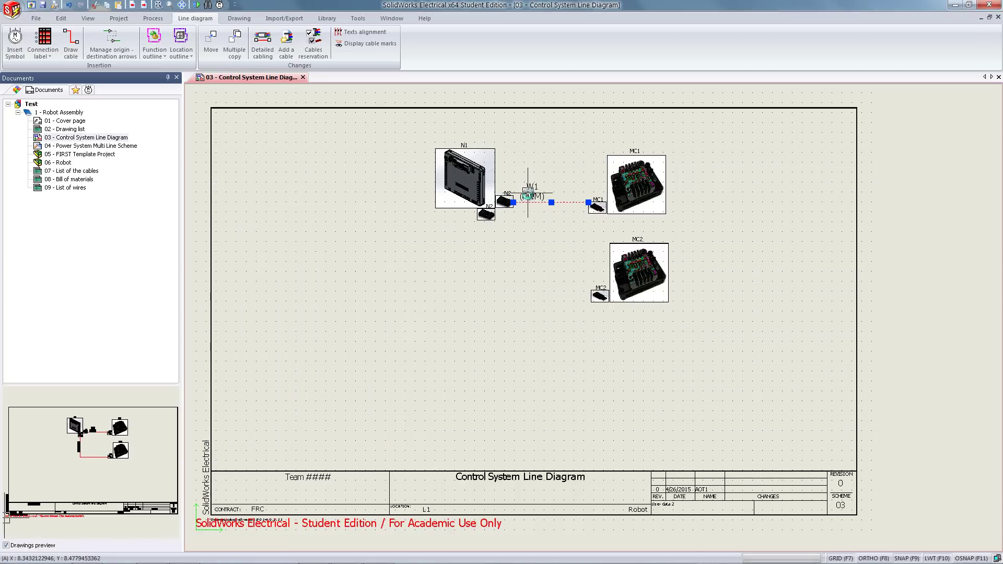
- Place the W1 (PWM) label above the link and bring up W1's cabling options
click(528, 194)
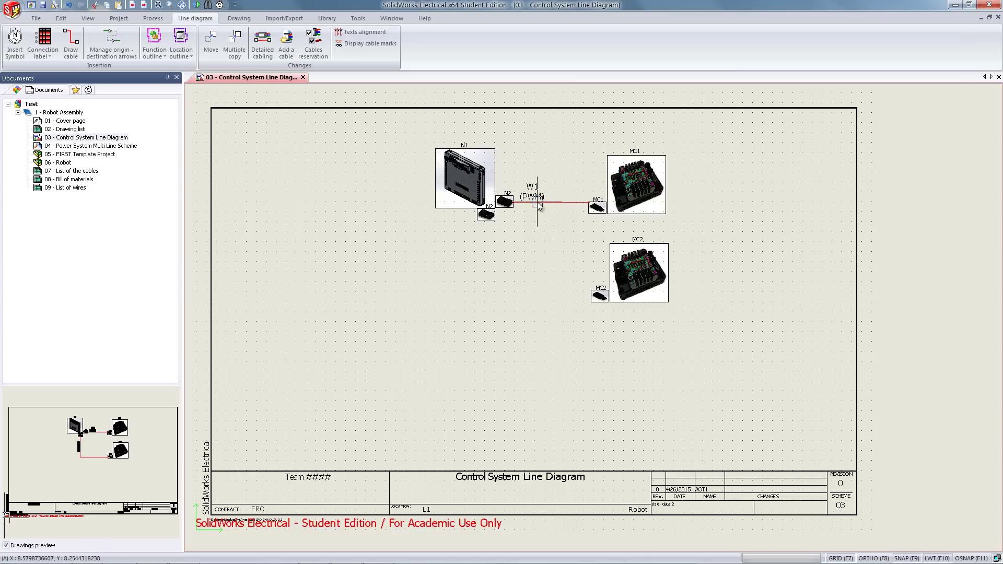
right_click(537, 202)
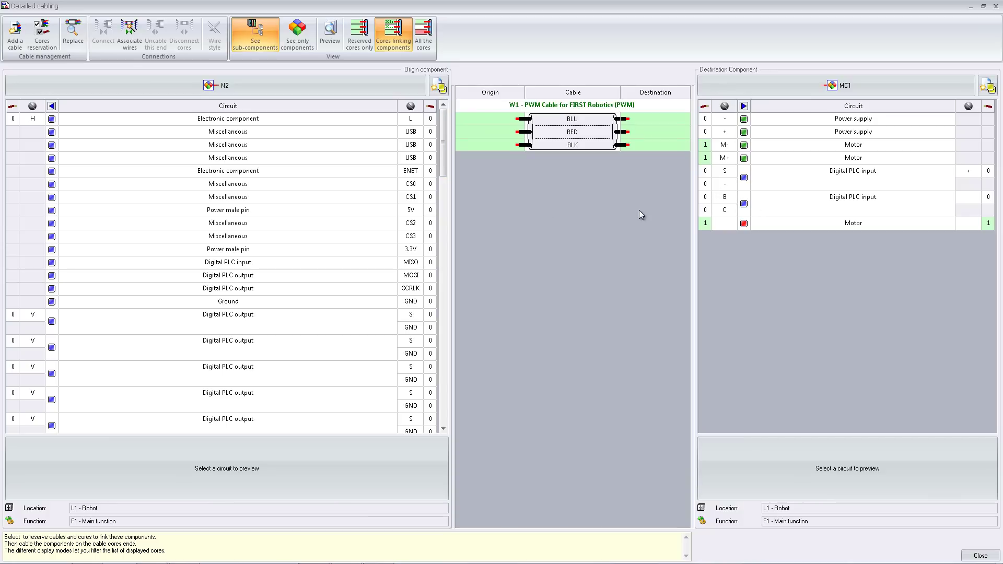
- Connect W1's RED core from N2:S to MC1:S, and its BLU and BLK cores from N2:GND to MC1:-
click(706, 186)
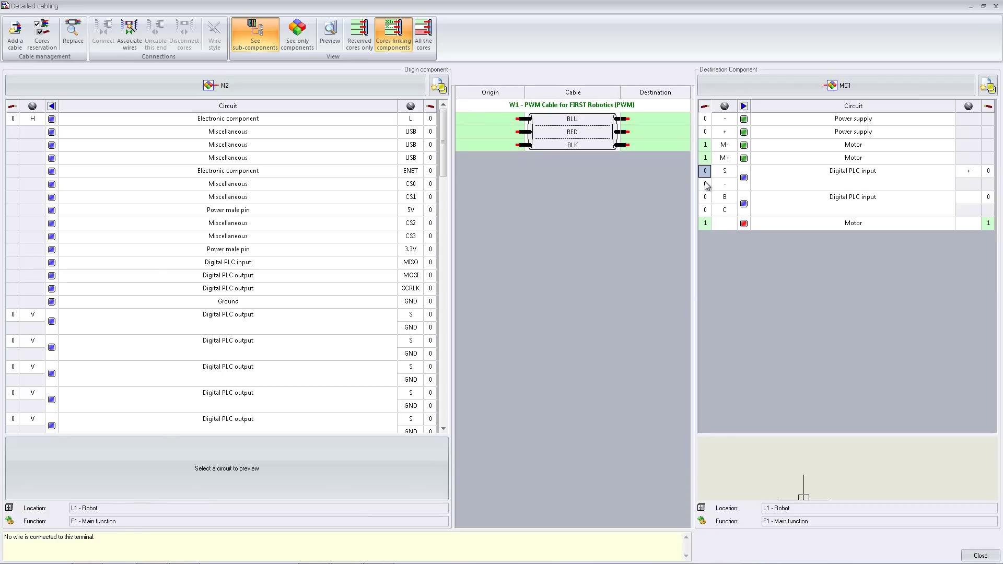
drag(706, 187, 656, 133)
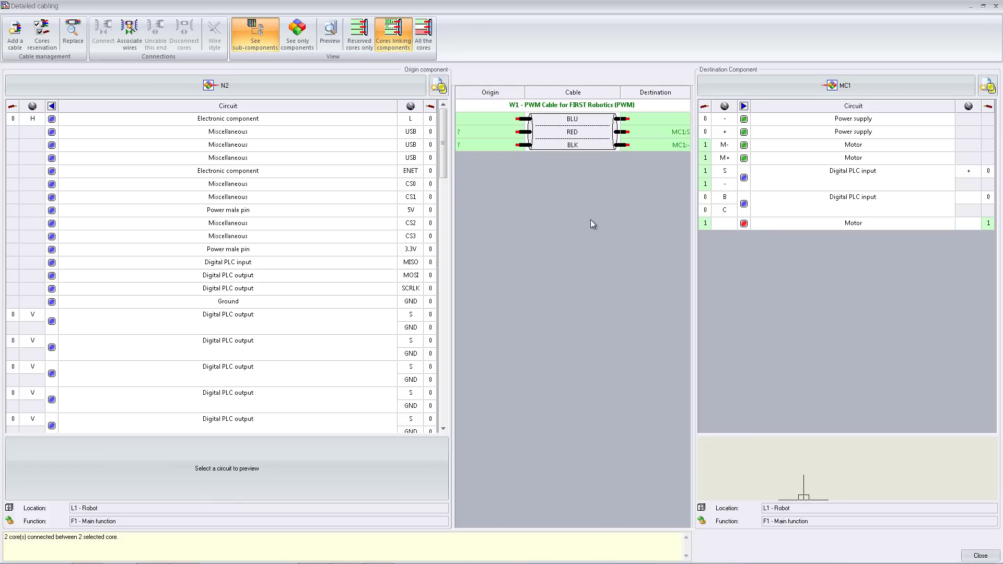
click(431, 321)
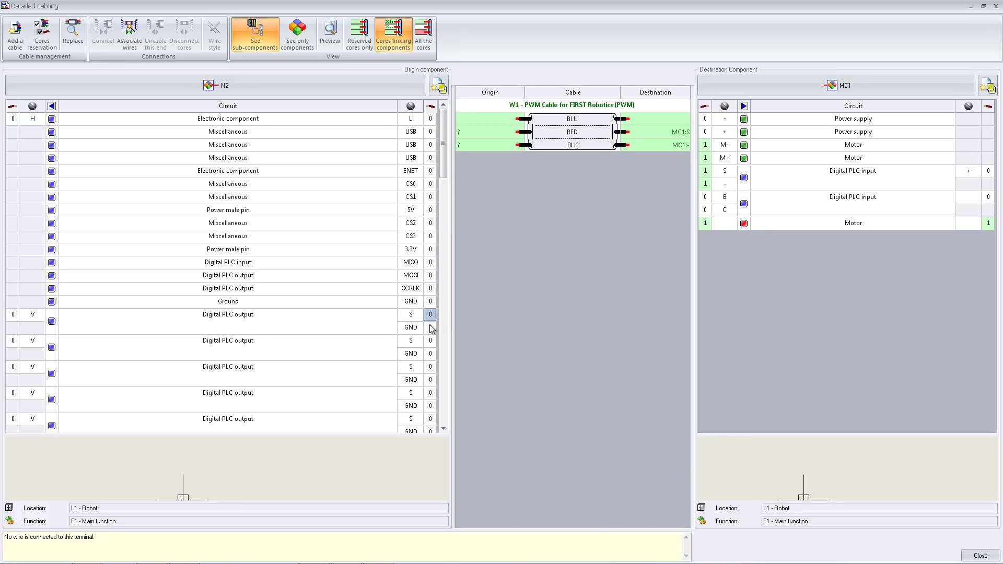
drag(430, 321, 490, 133)
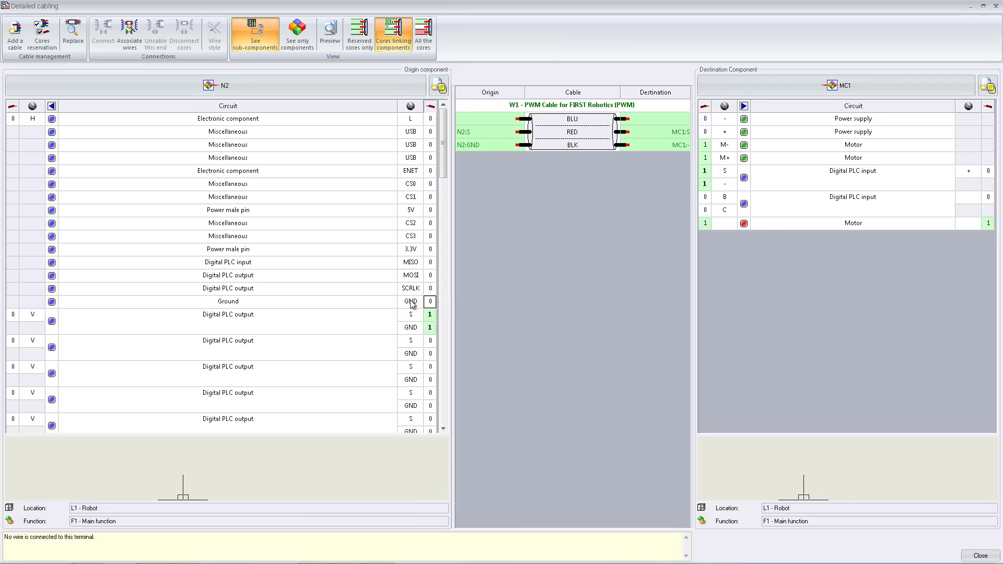
click(431, 288)
key(Up)
key(Up)
key(Up)
key(Up)
key(Up)
key(Up)
key(Up)
key(Up)
key(Up)
key(Up)
key(Up)
key(Up)
key(Up)
drag(707, 122, 678, 123)
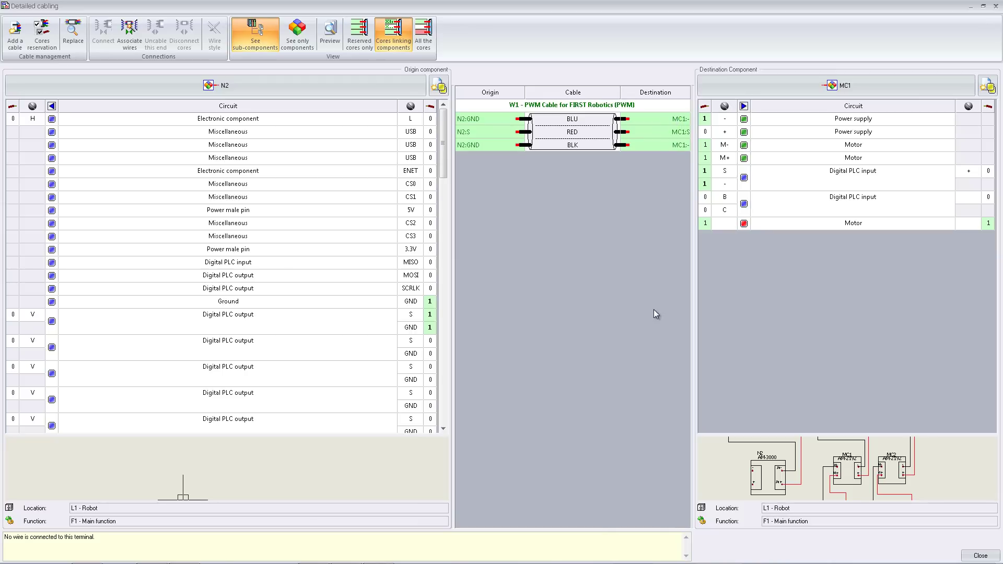
- Close the detailed cabling window and deselect the W1 cable
click(978, 556)
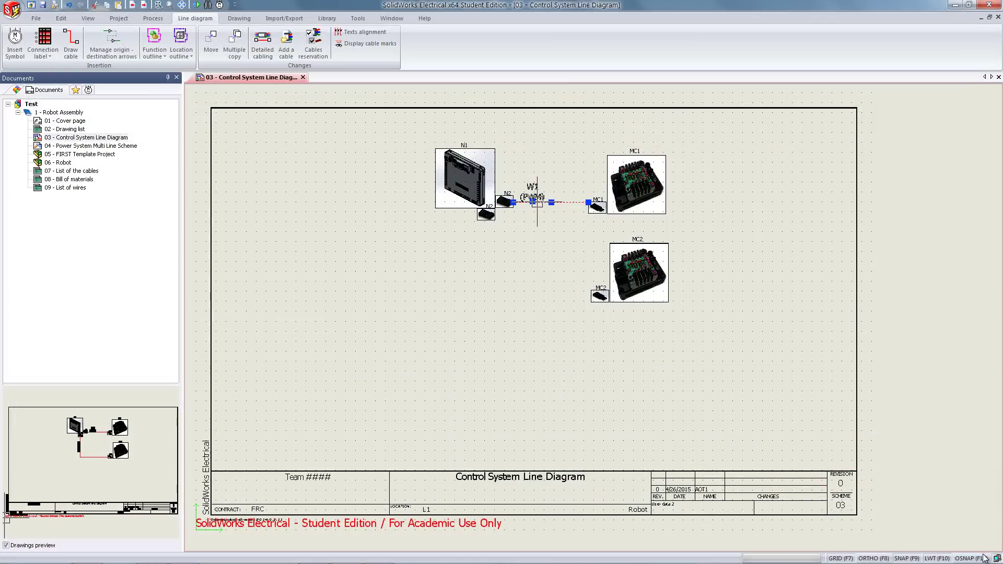
key(Escape)
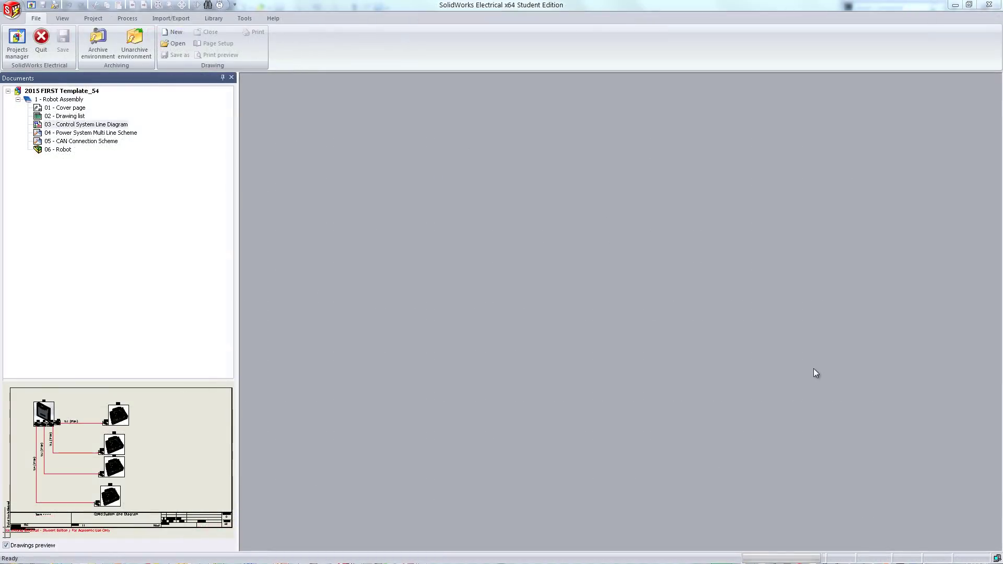
- Open '03 - Control System Line Diagram', showing N1 linked to MC1–MC4 by W1–W4
double_click(103, 125)
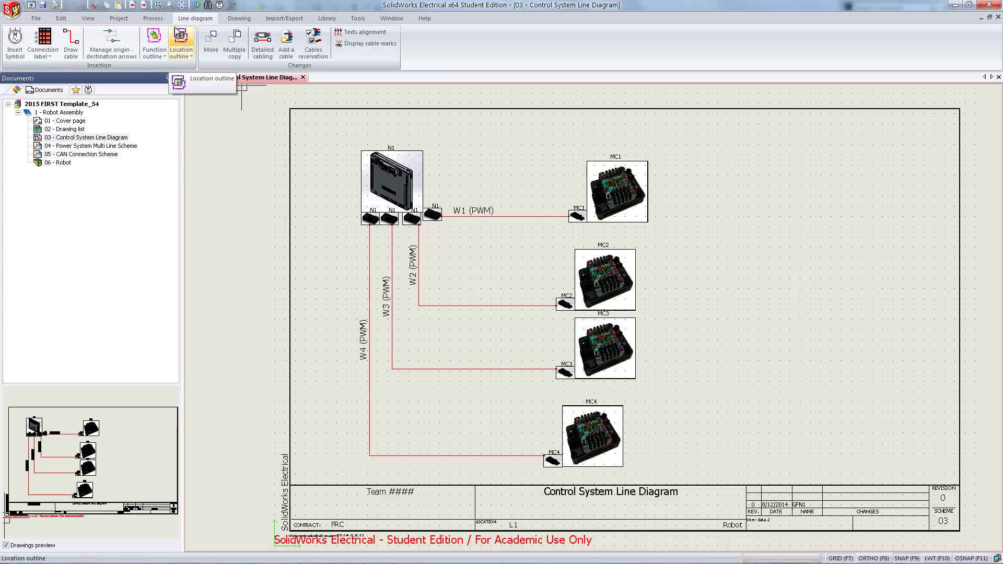
click(159, 22)
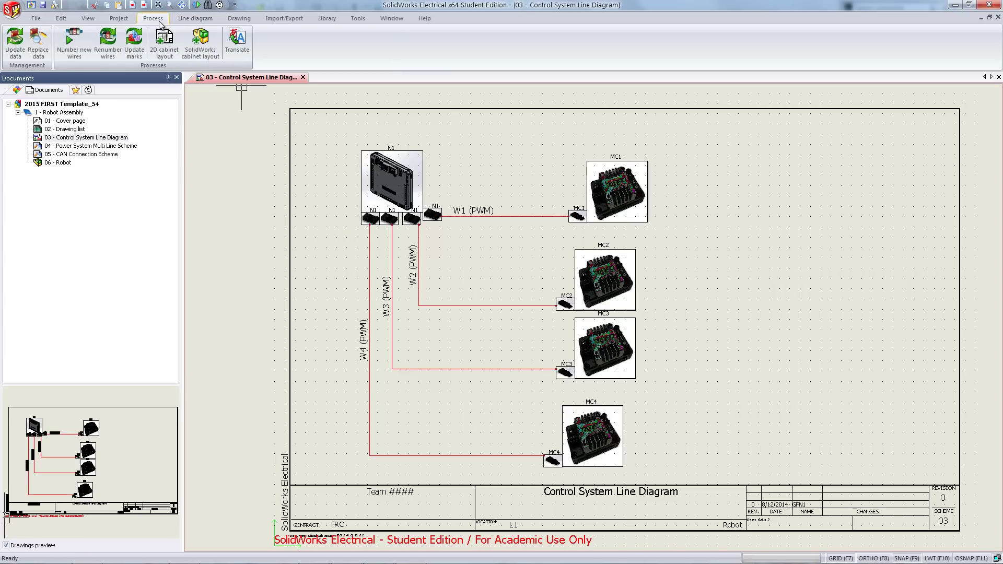
- Create a new harness H1 in the project through the Harness manager
click(125, 19)
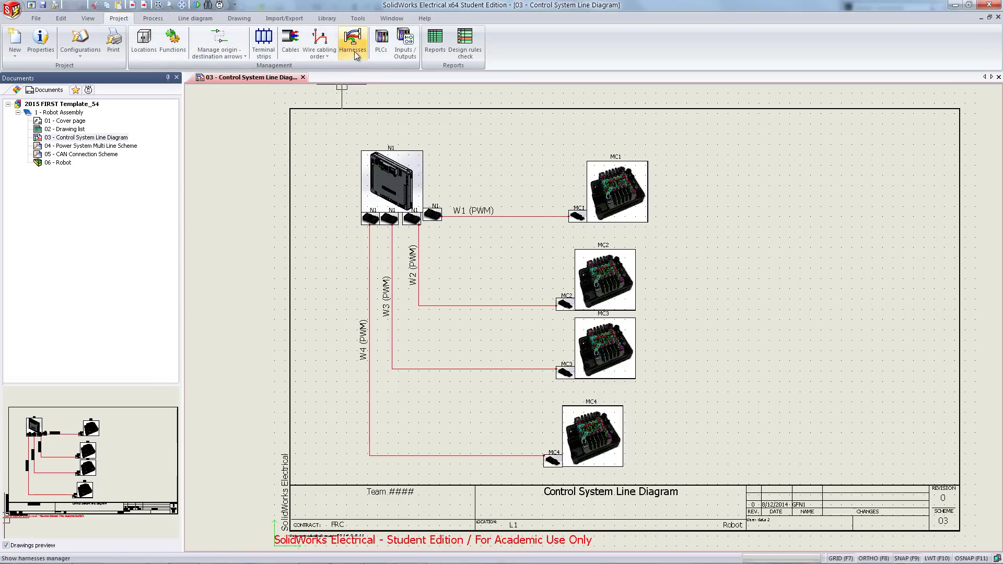
click(352, 40)
click(351, 264)
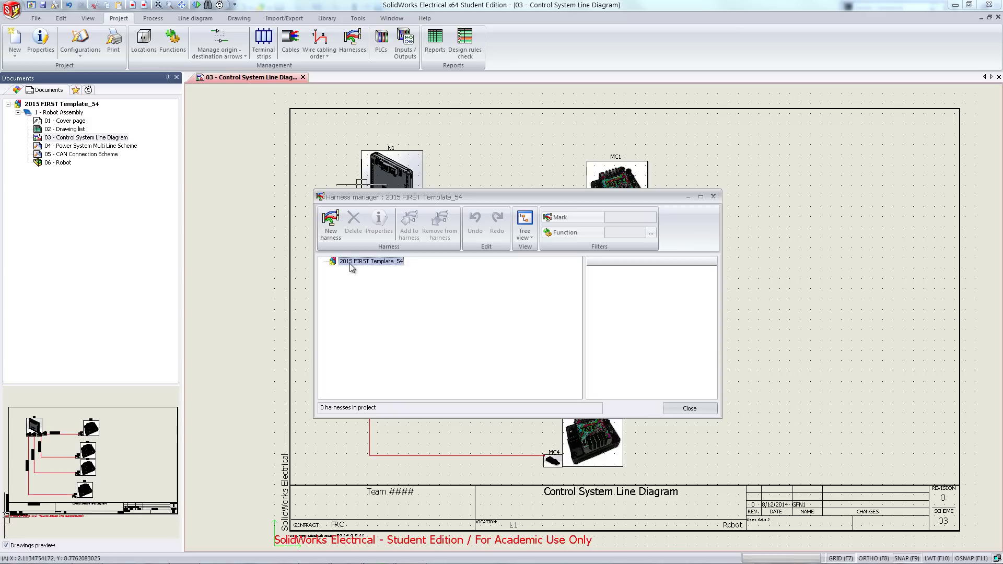
click(330, 223)
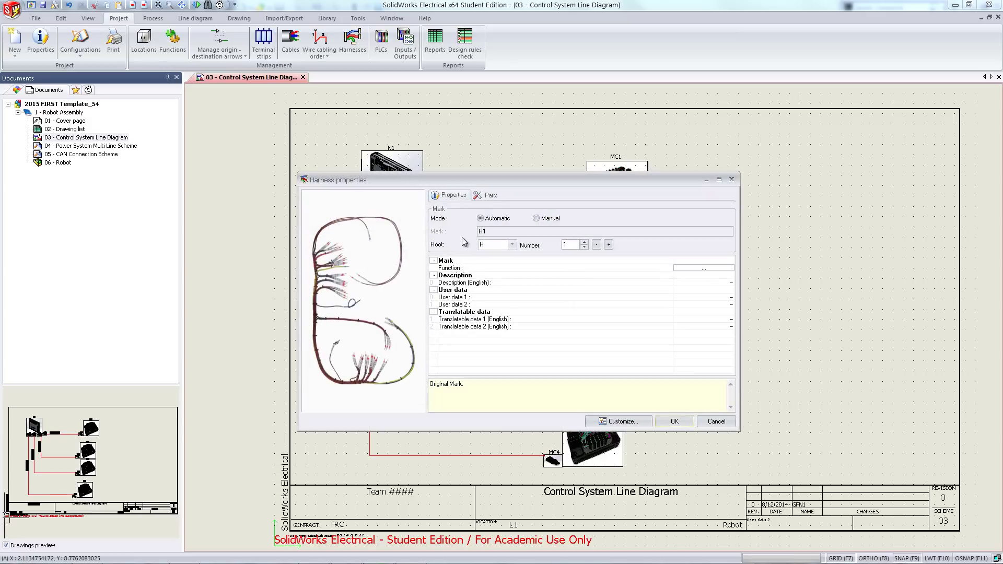
click(679, 426)
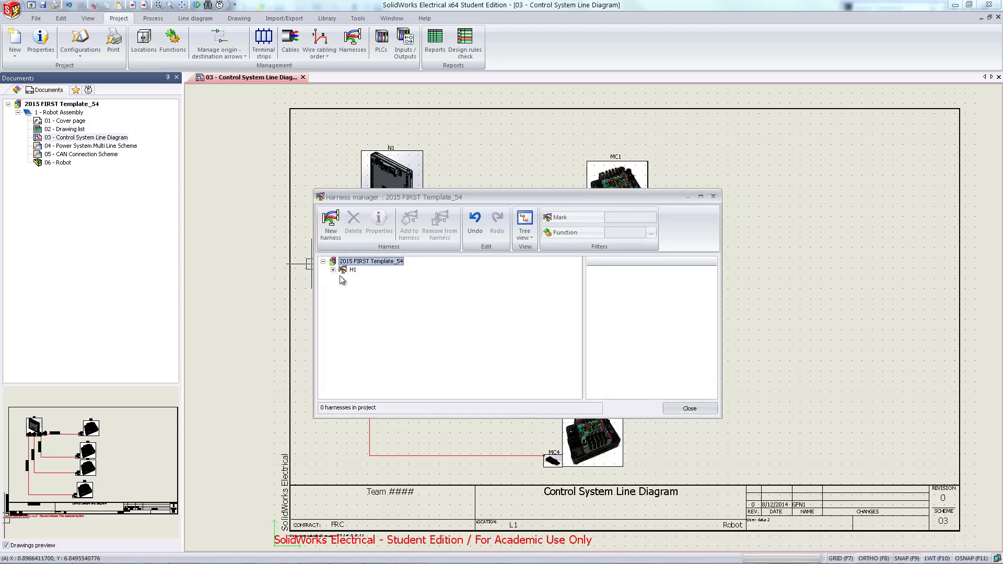
- Try adding cables to H1's Cable category, dismiss the pick-from-scheme message, and close the manager
click(333, 270)
click(366, 295)
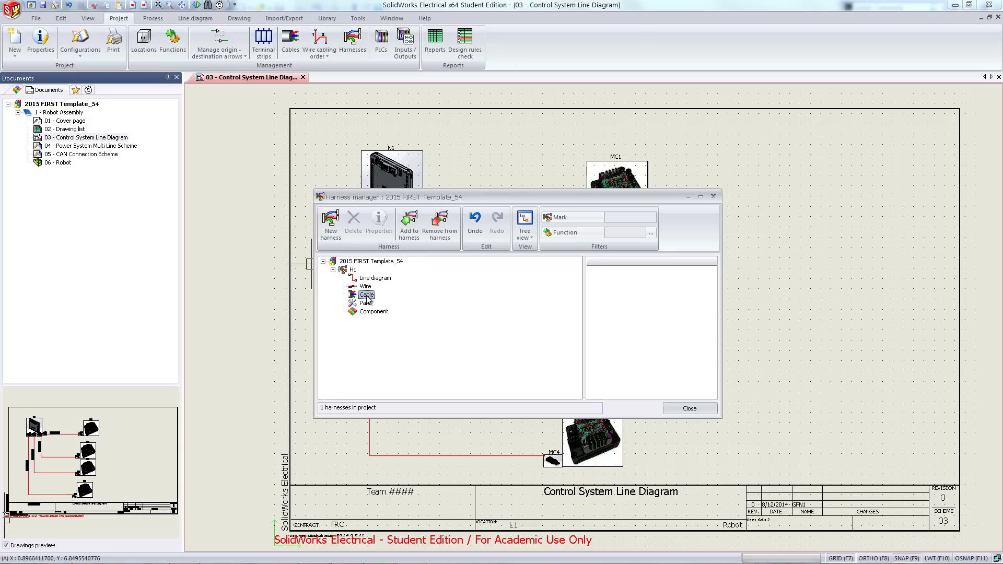
click(409, 223)
click(568, 337)
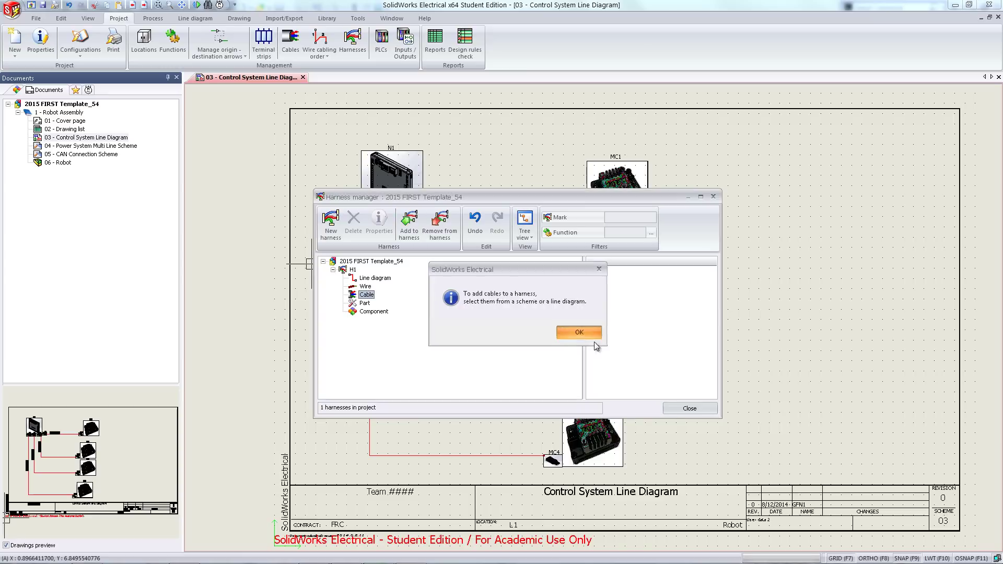
click(689, 409)
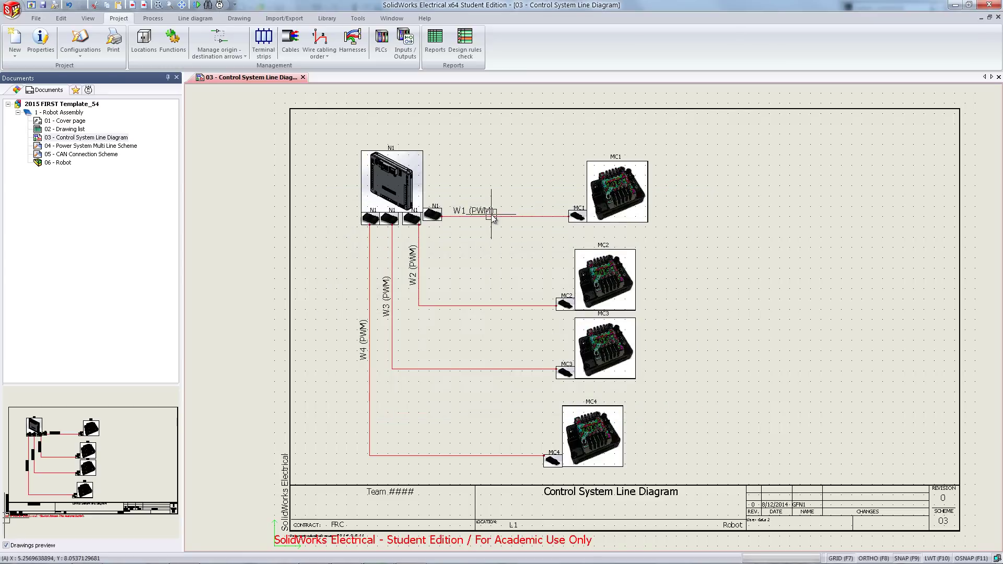
- Add the W1 (PWM) cable to the Cable category of harness H1
right_click(491, 215)
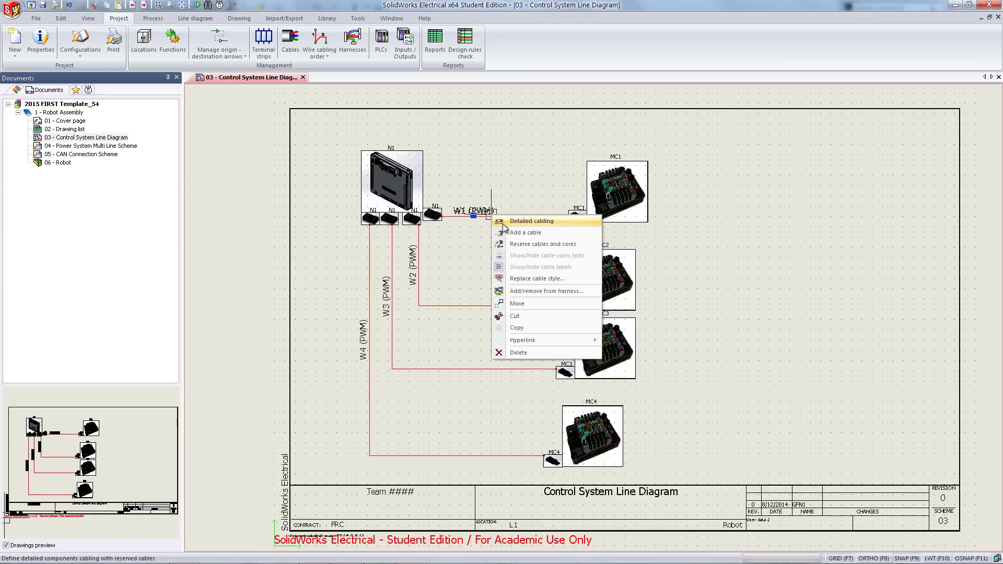
click(538, 291)
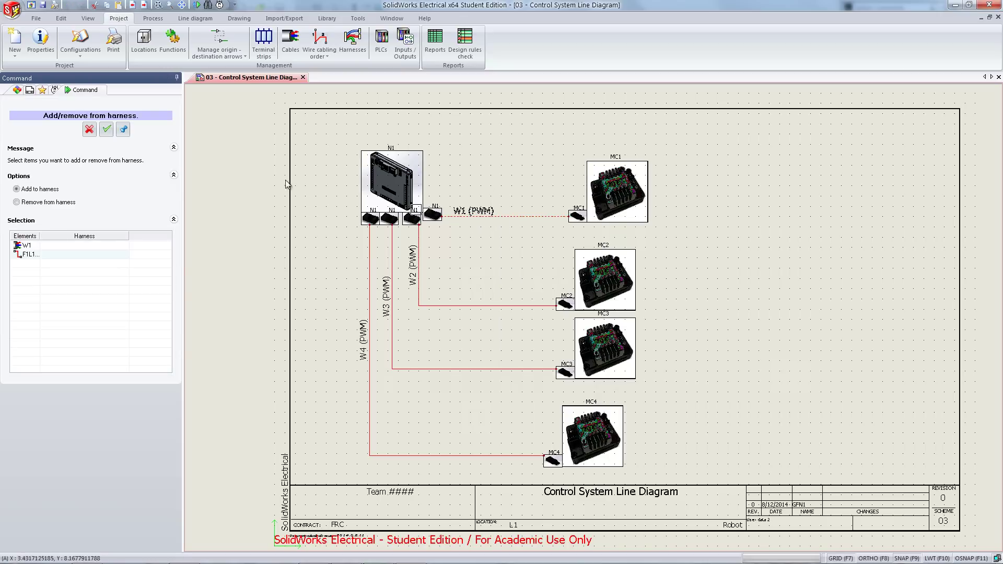
click(107, 129)
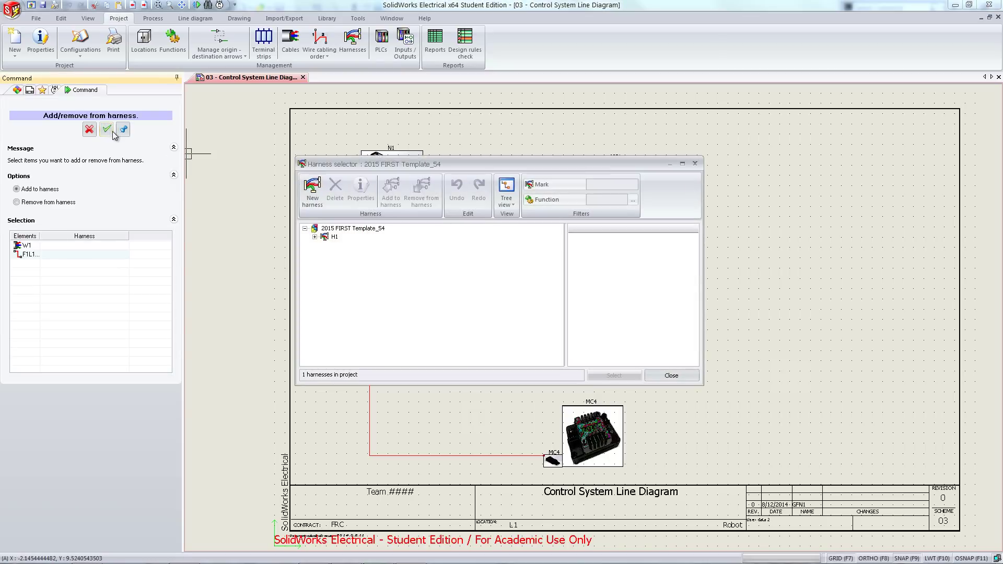
click(315, 237)
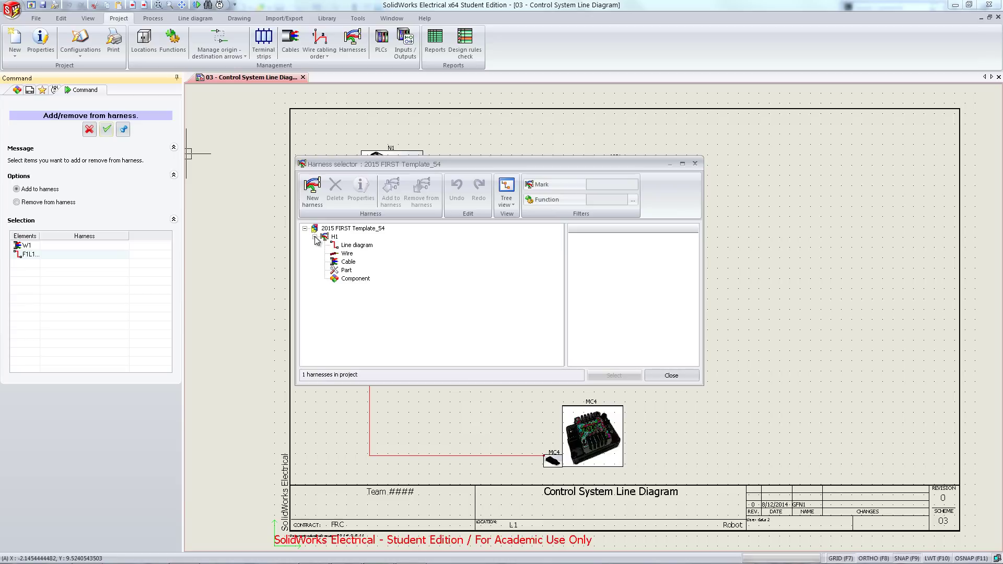
click(348, 262)
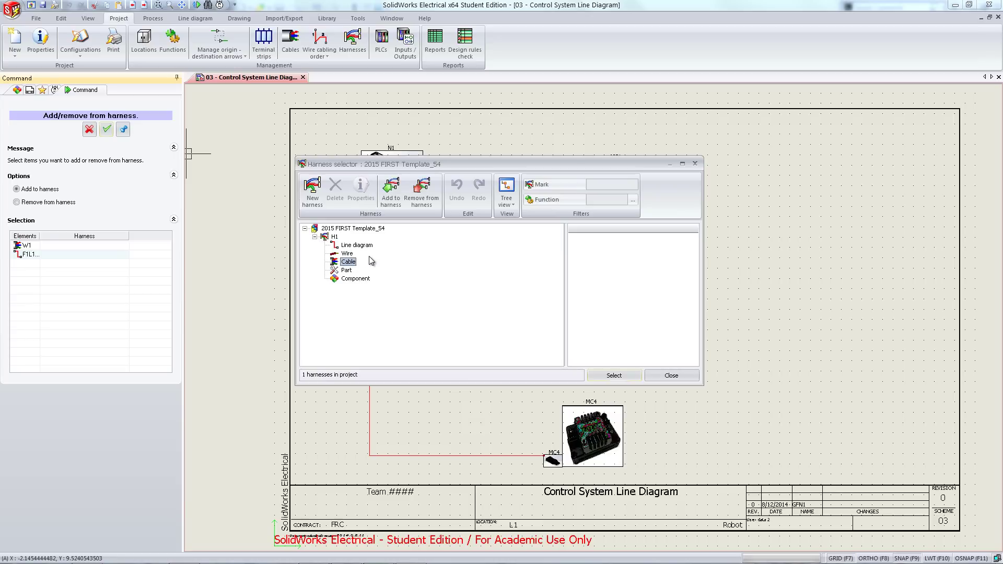
click(614, 376)
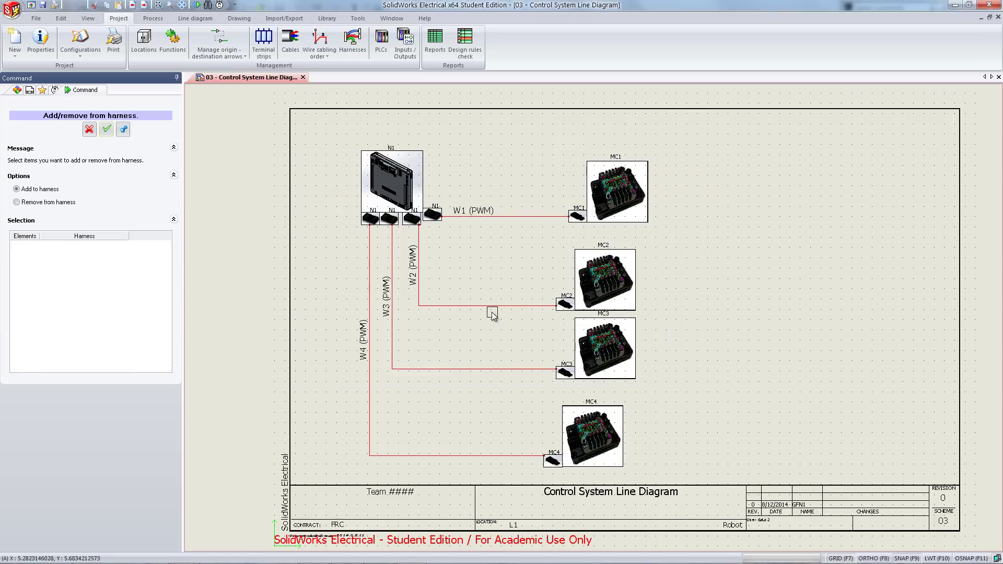
- Add the W2 (PWM) cable to harness H1's Cable category
click(491, 306)
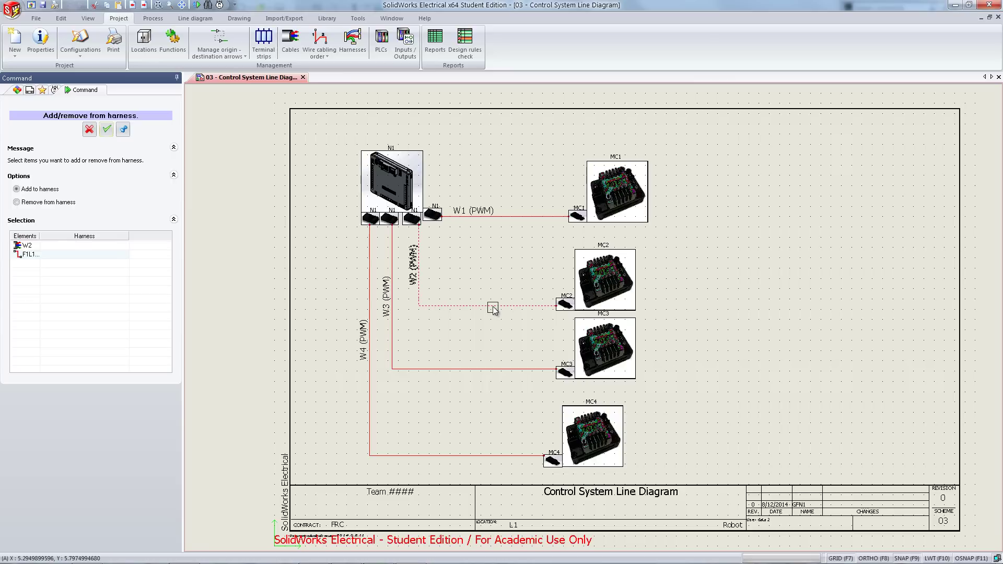
click(107, 129)
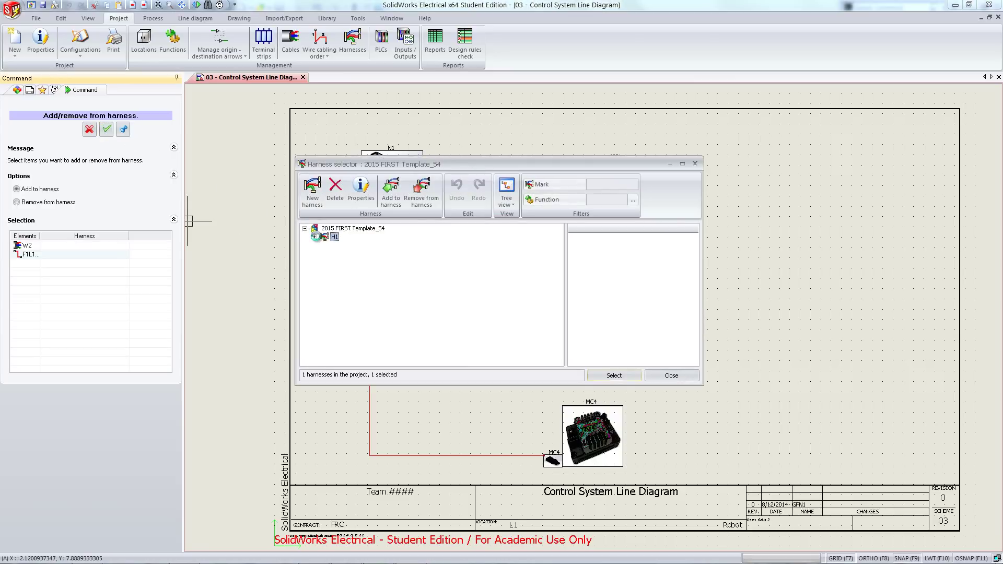
click(315, 237)
click(324, 262)
click(348, 262)
click(610, 375)
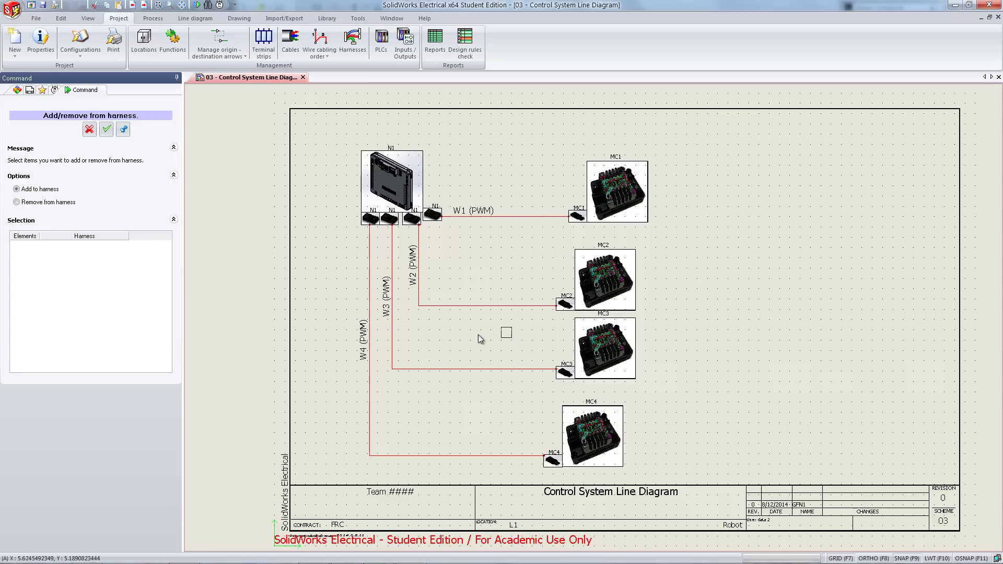
- Add the W3 (PWM) cable to harness H1's Cable category
click(428, 369)
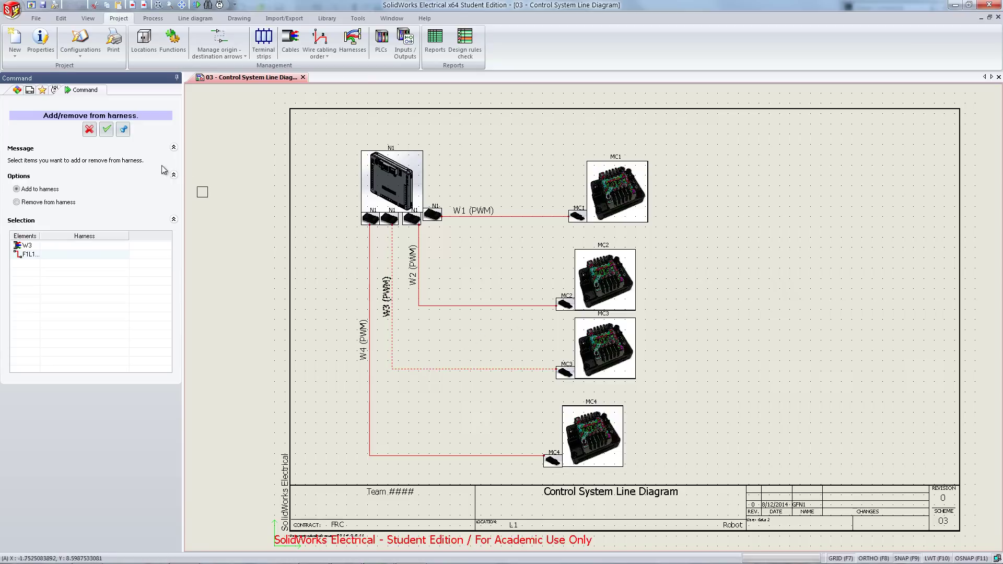
click(107, 130)
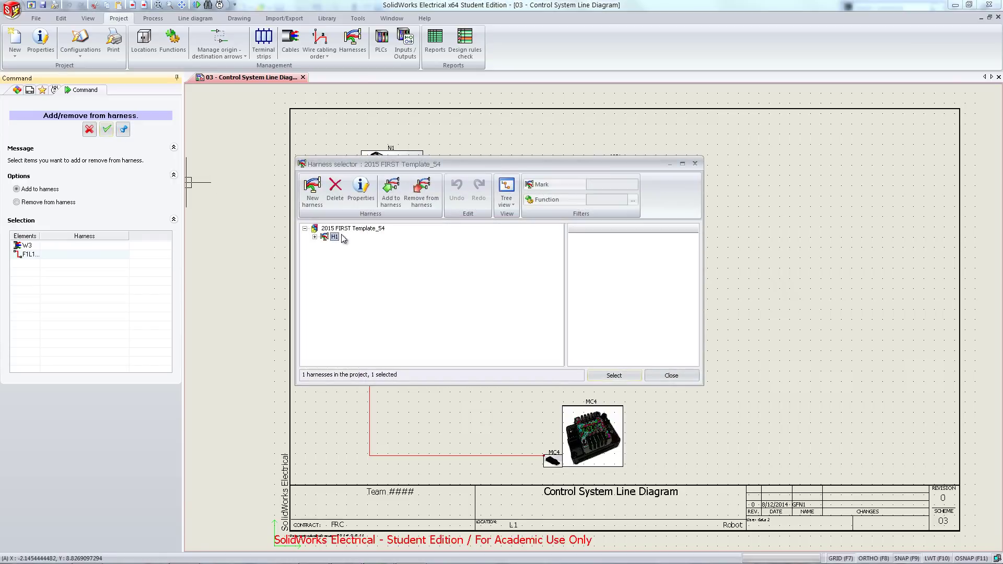
click(316, 237)
click(325, 262)
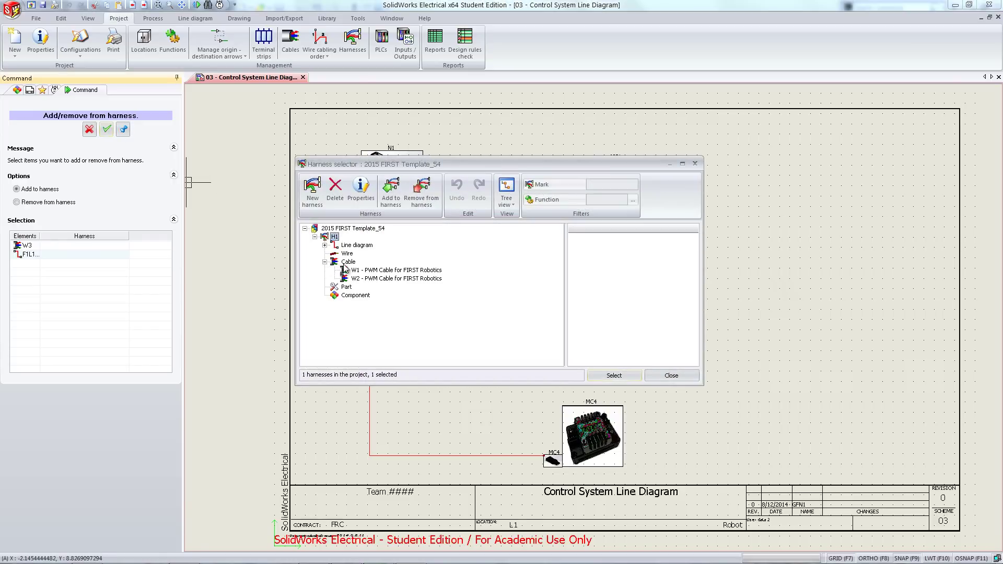
click(347, 262)
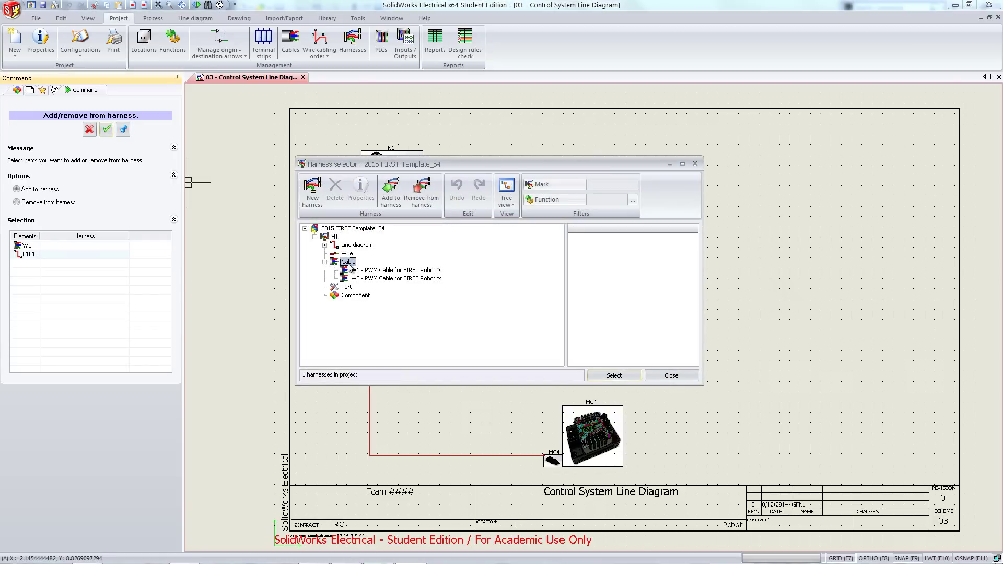
click(614, 375)
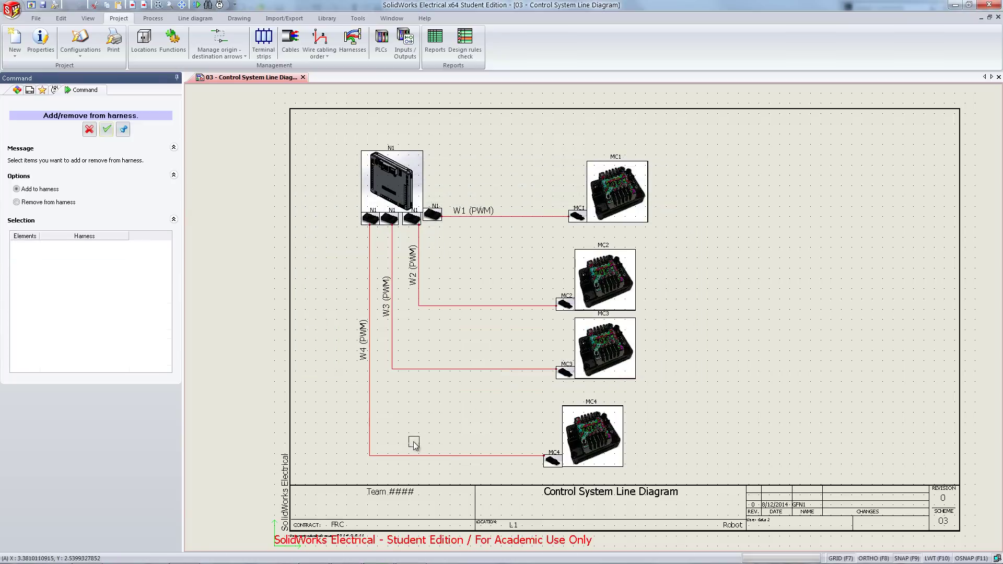
- Add the W4 (PWM) cable to harness H1 and finish the harness assignment
click(368, 370)
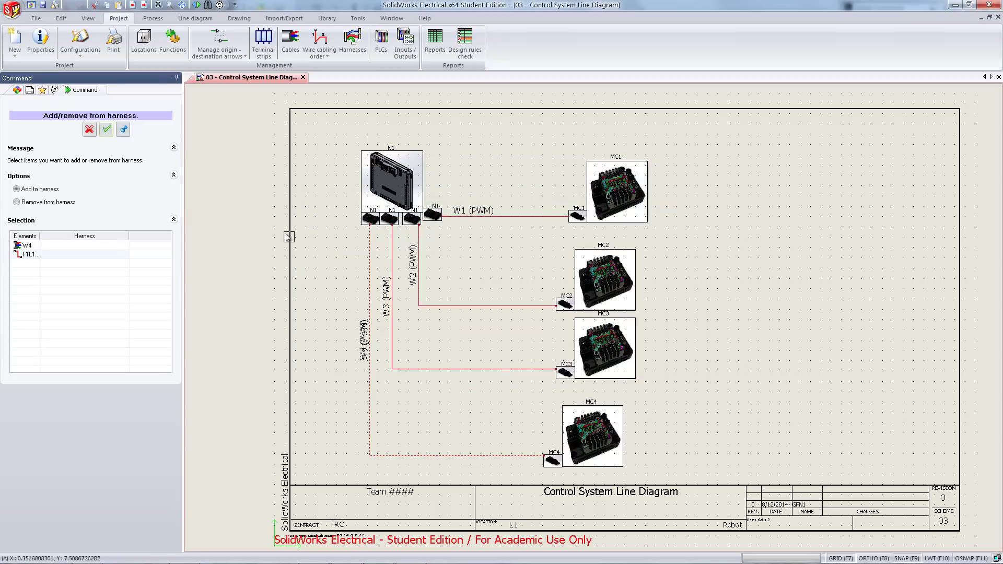
click(106, 130)
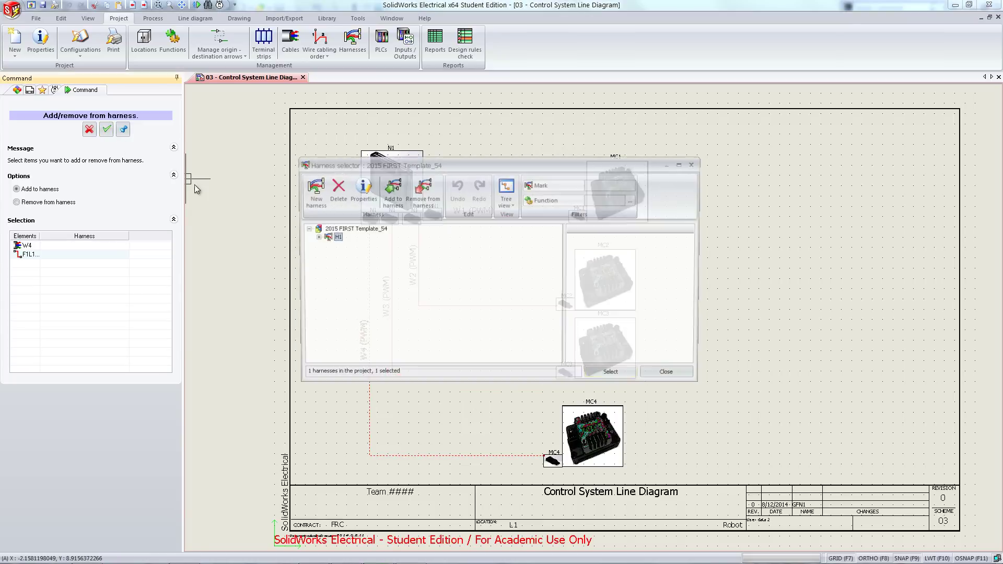
click(315, 236)
click(325, 262)
click(349, 262)
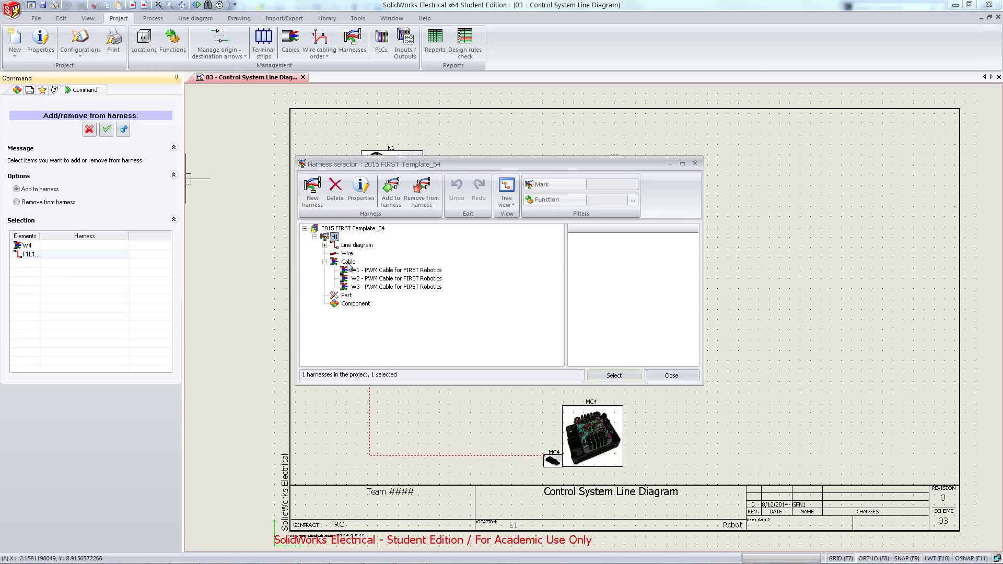
click(612, 375)
click(107, 130)
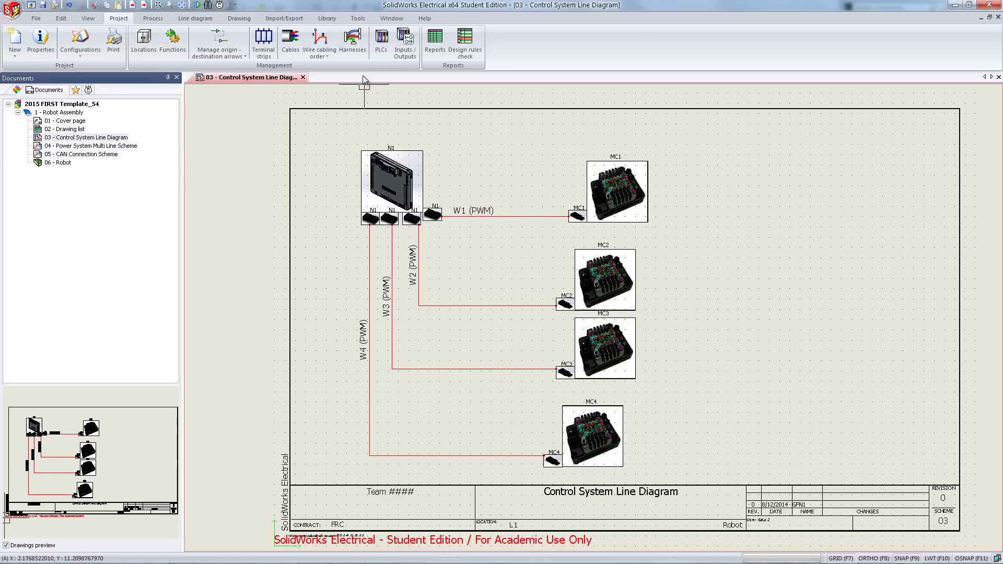
click(352, 41)
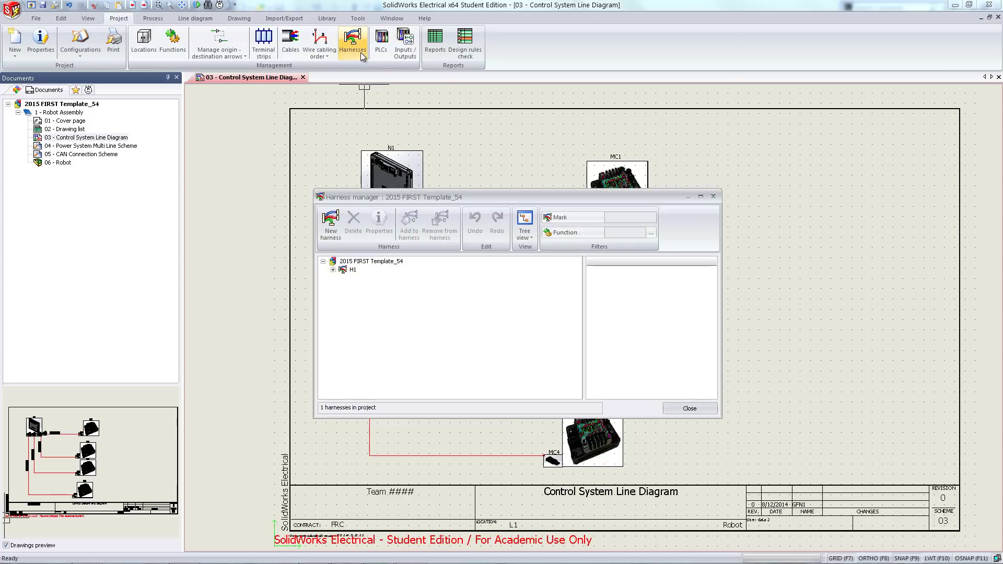
click(333, 269)
click(342, 295)
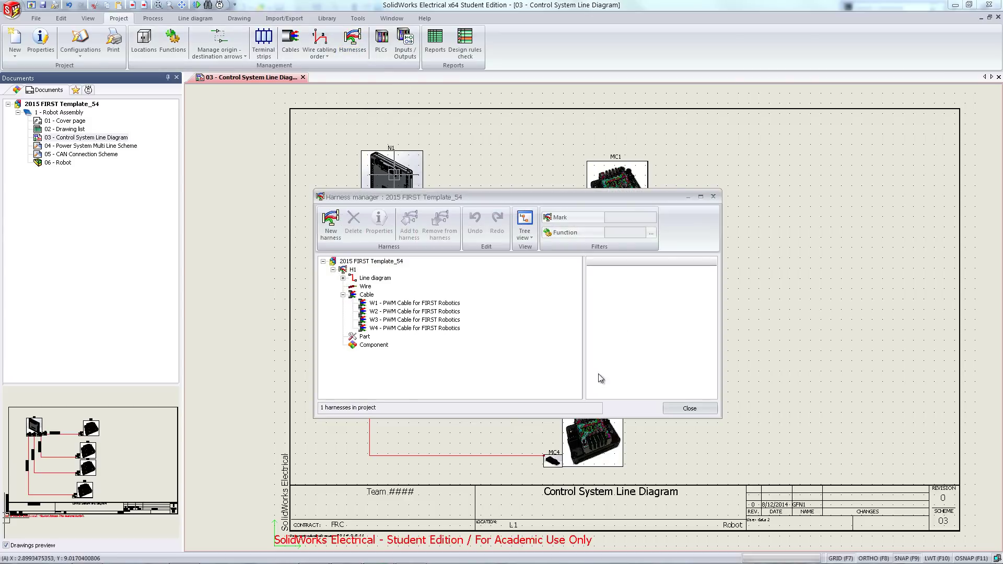
click(677, 410)
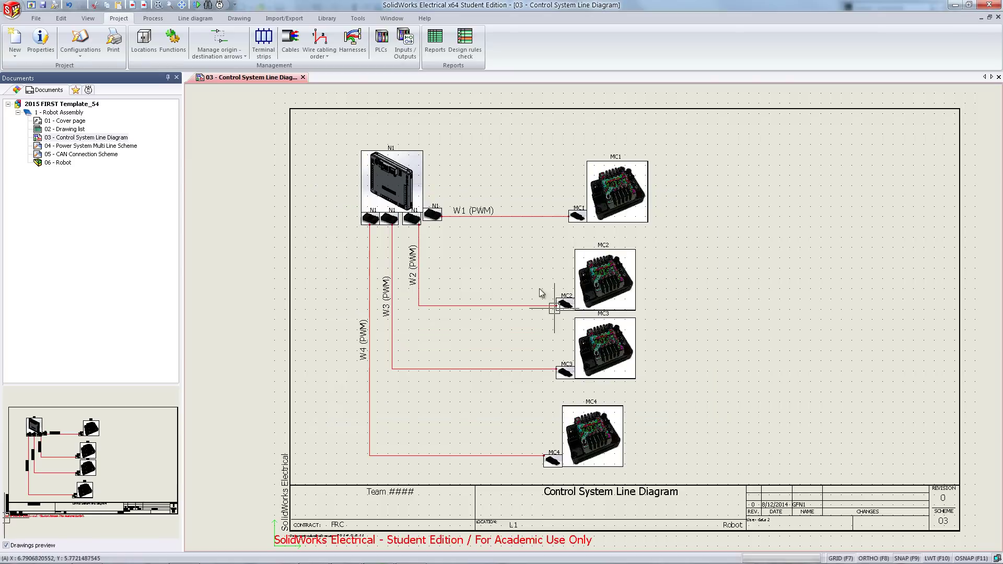